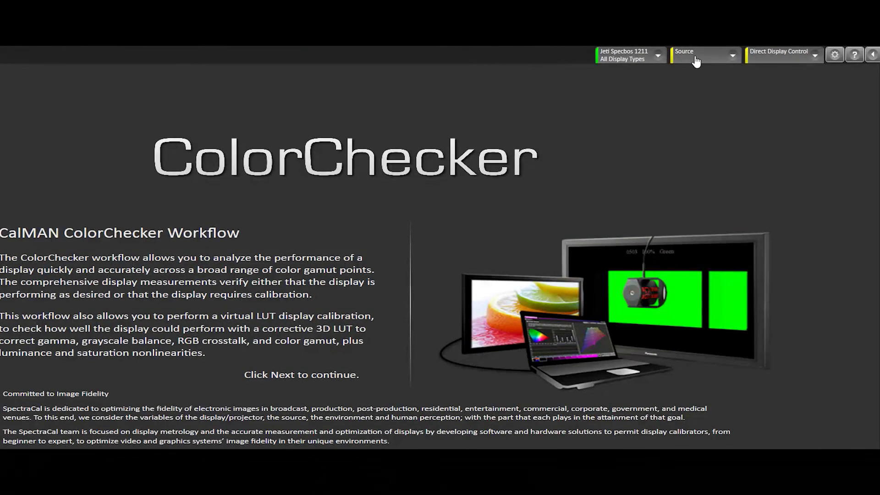
Find the SpectraCal VirtualForge generator on the network and connect to its discovered host
click(697, 58)
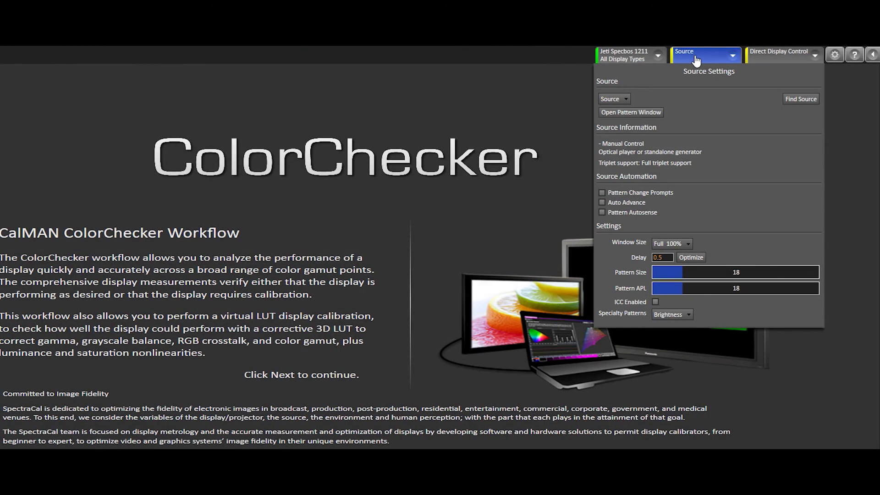
click(789, 100)
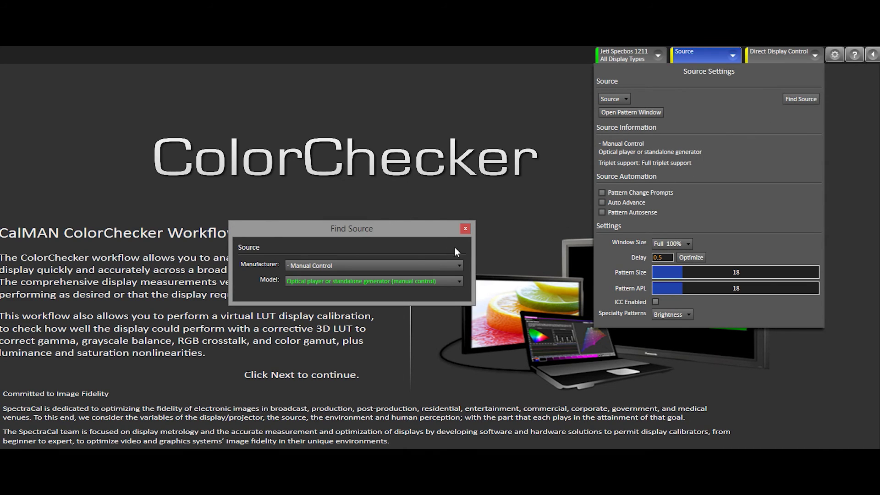
click(409, 265)
scroll(348, 376, down, 3)
click(324, 430)
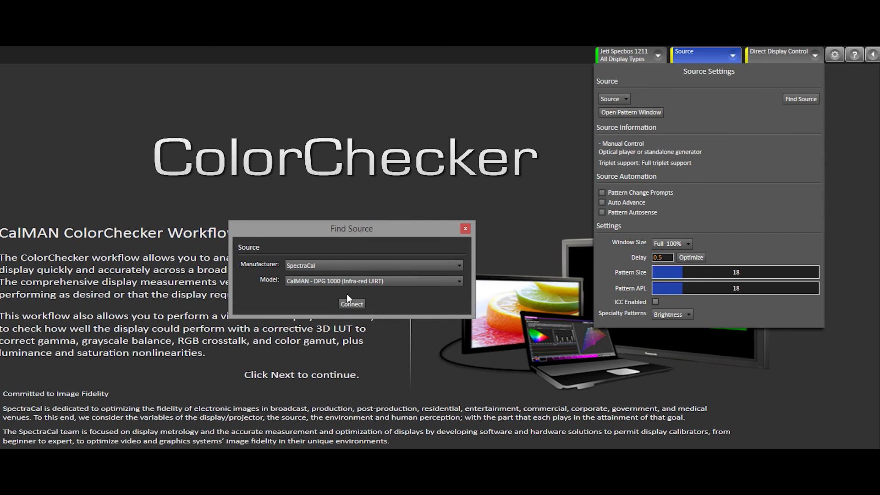
click(350, 279)
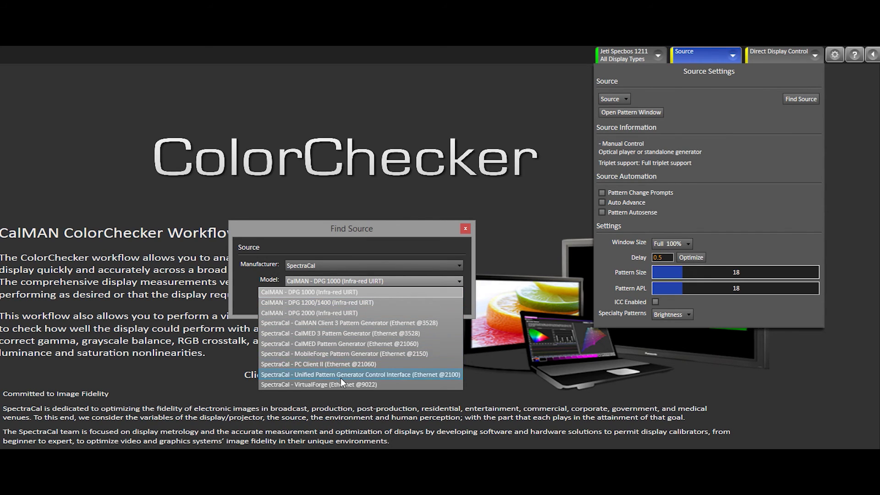
click(342, 386)
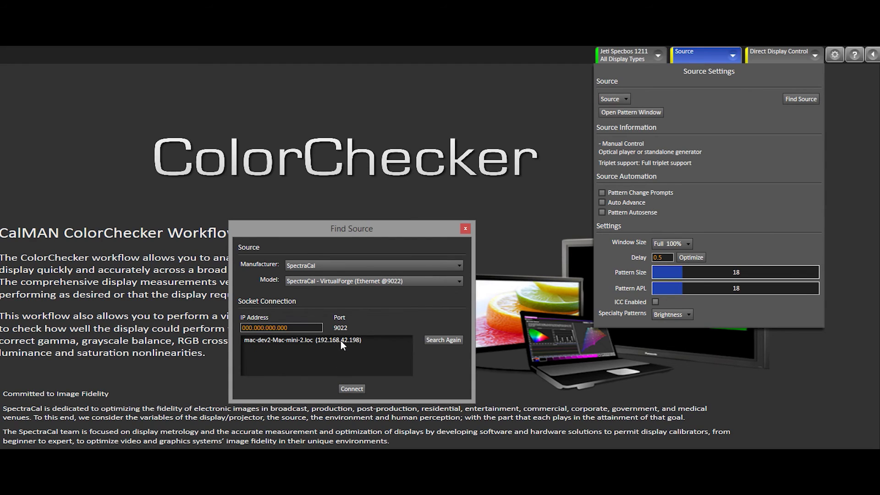
click(340, 340)
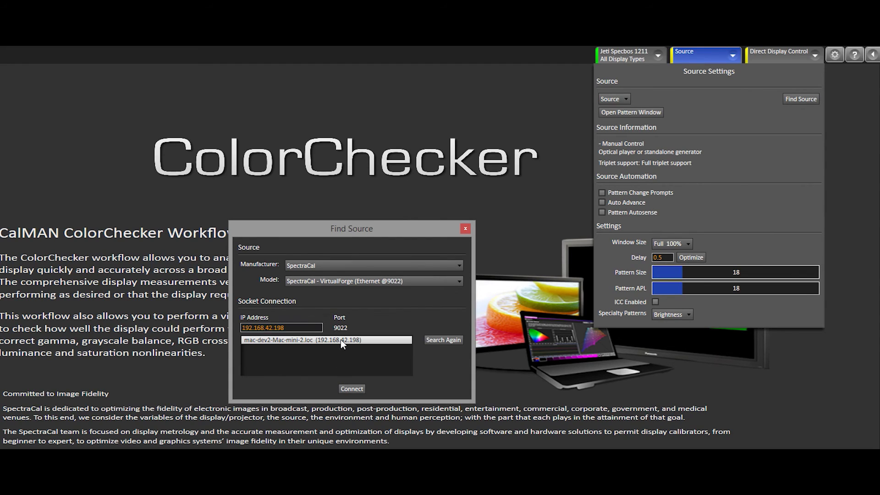
click(354, 388)
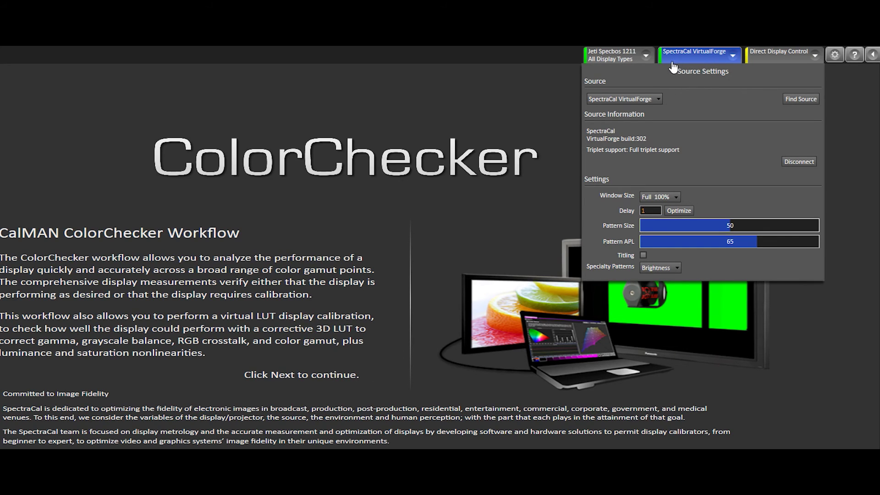
From the Jeti Specbos meter settings, run a meter search restricted to Jeti Specbos meters
click(646, 58)
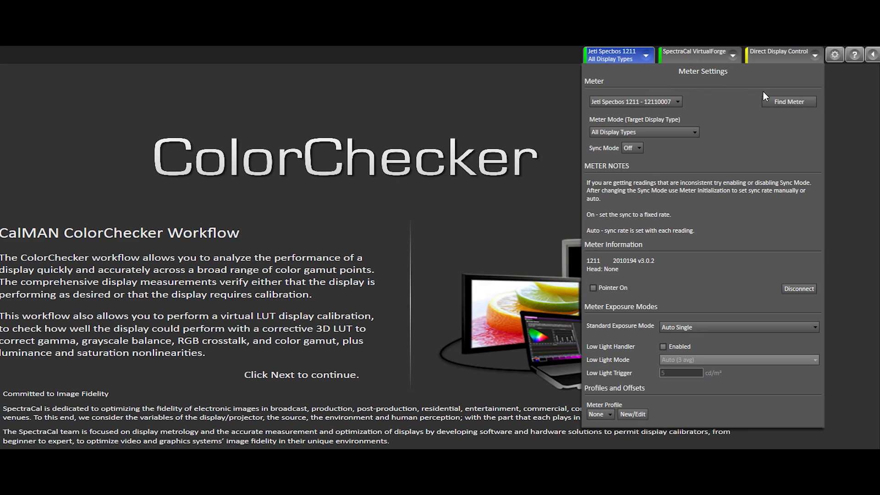
click(777, 99)
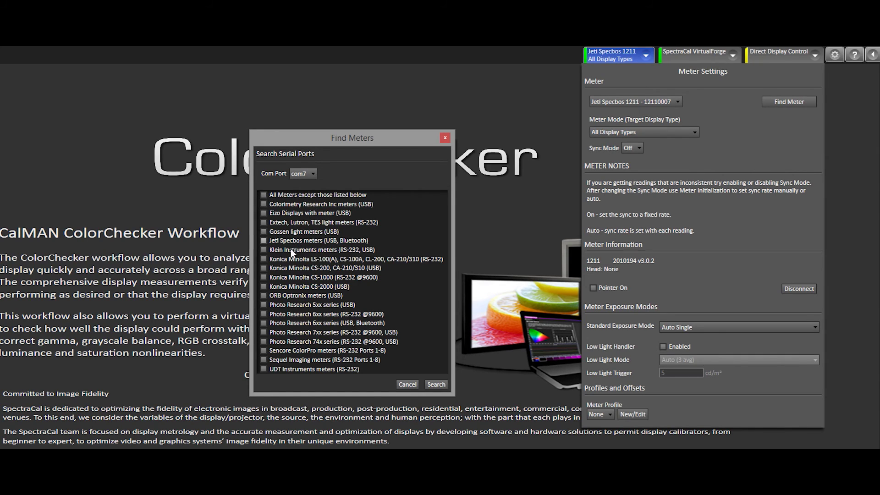
click(264, 242)
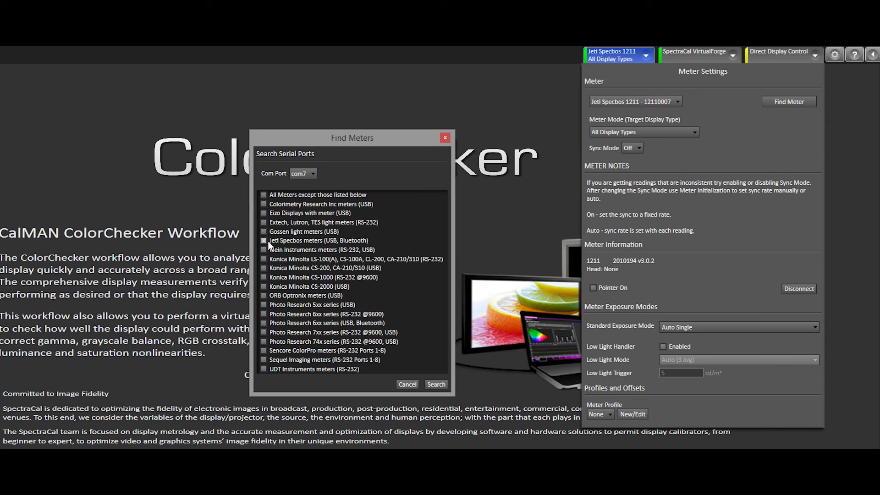
click(443, 385)
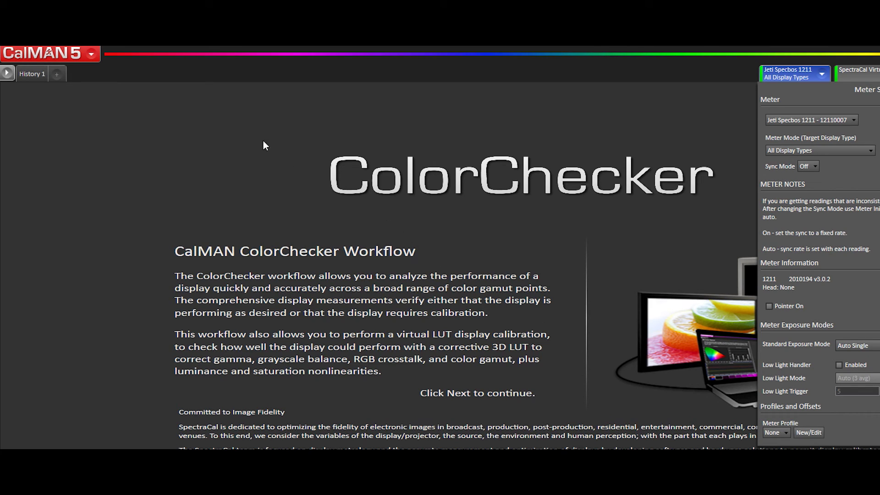
In Meter Profiler, search all meter types except Jeti Specbos to detect the SpectraCal C6
click(87, 58)
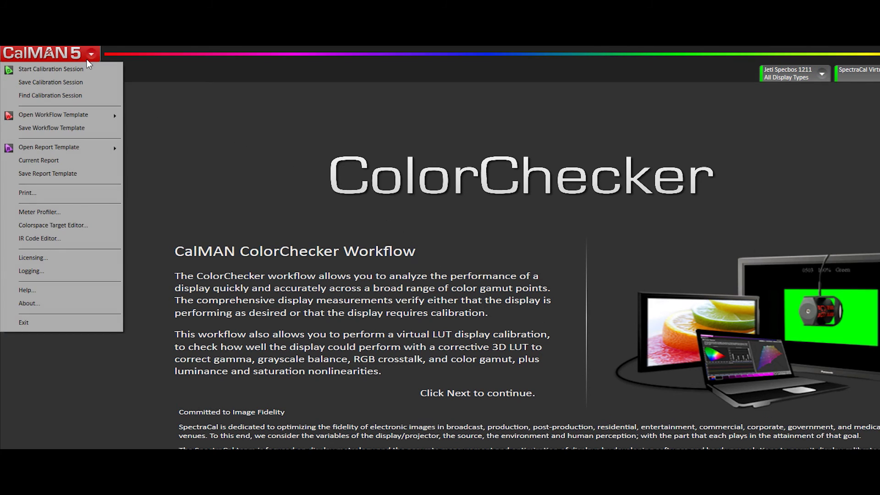
click(52, 213)
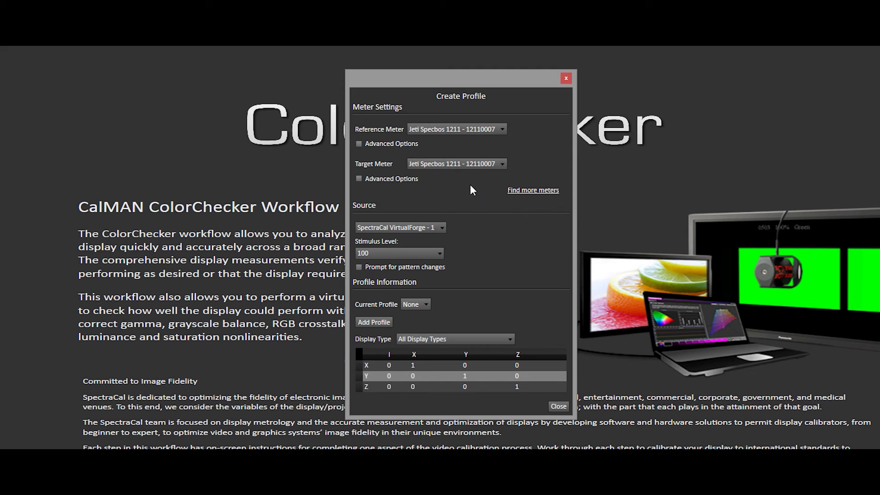
click(515, 190)
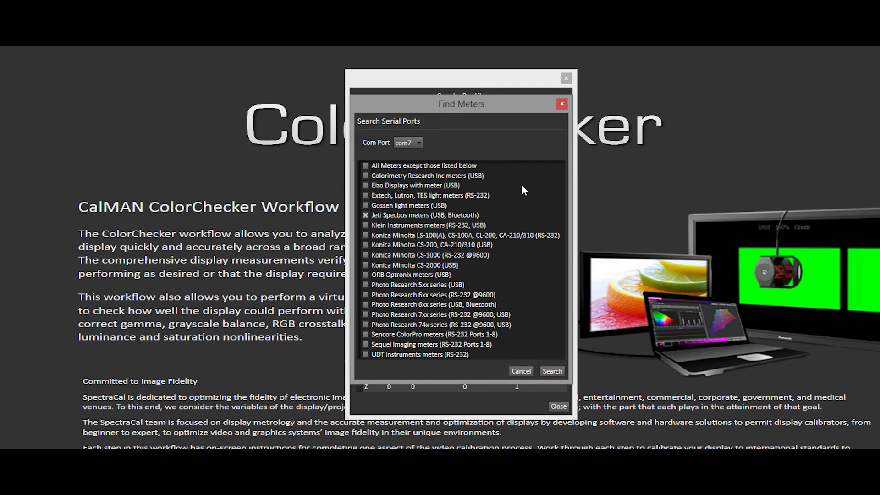
click(366, 165)
click(366, 215)
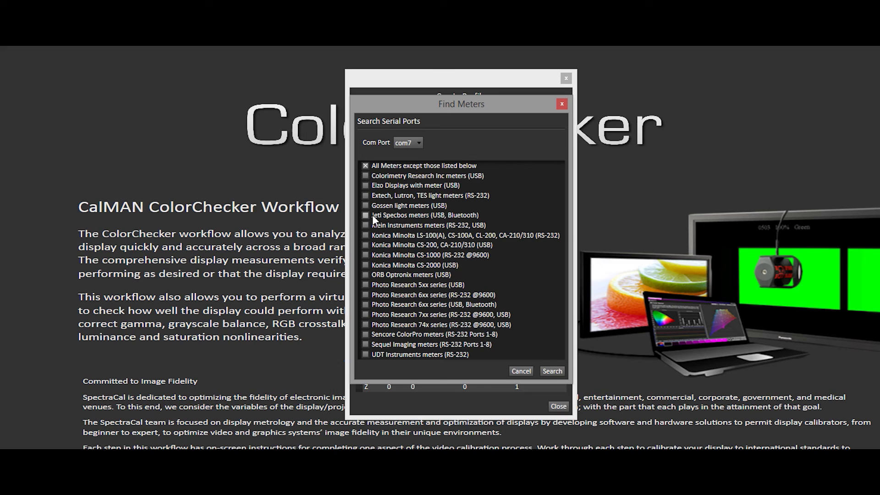
click(548, 370)
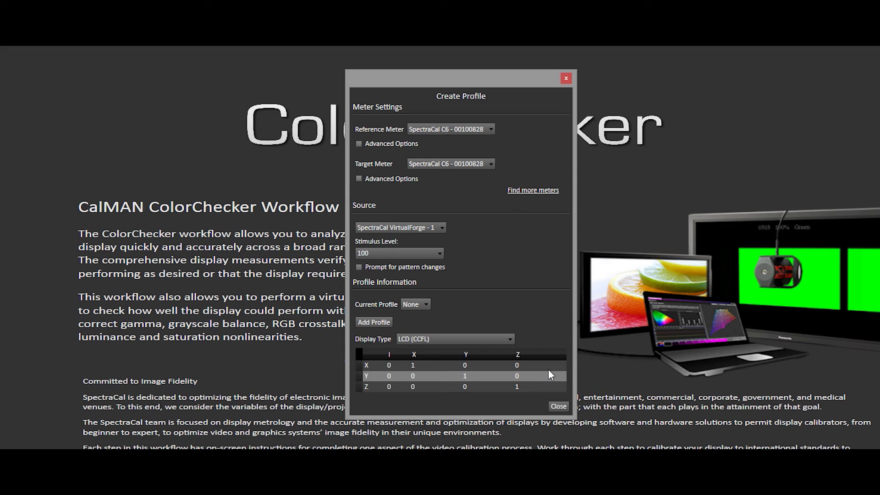
Choose Jeti Specbos 1211 as reference meter for the SpectraCal C6 and add profile Untitled5
click(449, 129)
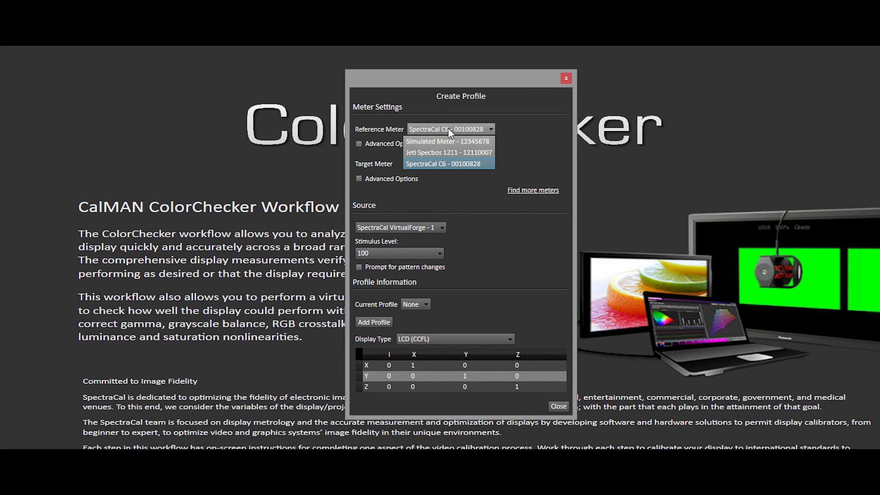
click(457, 152)
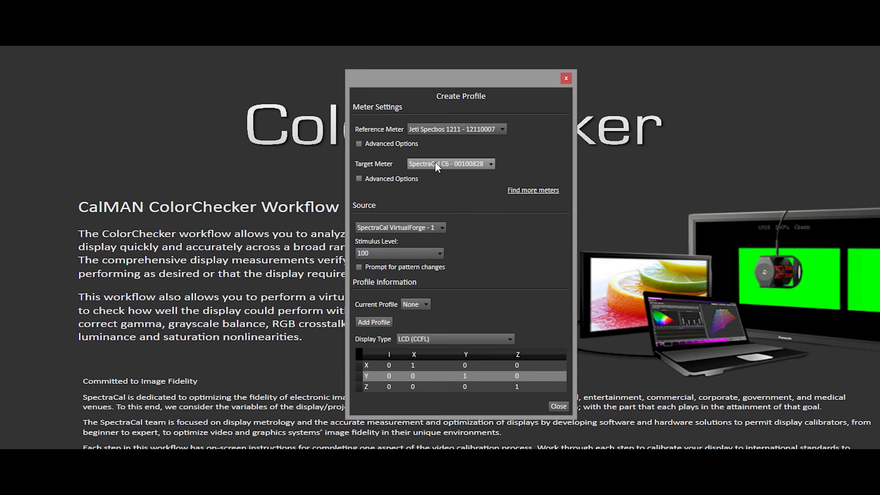
click(374, 323)
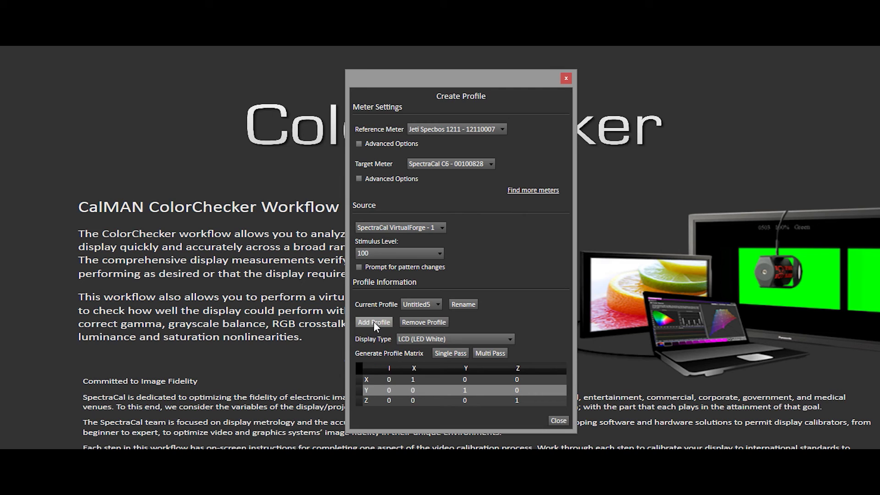
Rename the profile 'Panasonic LCD LED White JETI 1211 for c6 07-31-15' and set display type LCD (LED White)
click(463, 304)
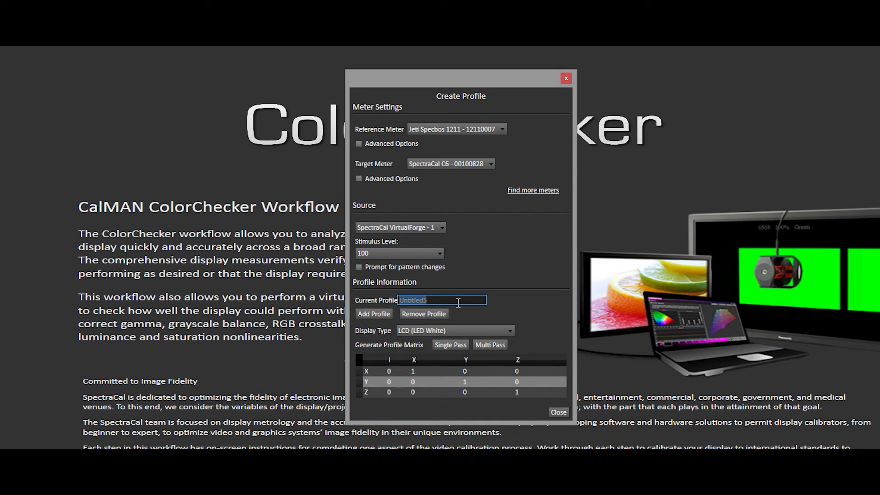
text(Pan)
text(asonic)
text( LCD LED)
text( White)
text( JET)
text(I 121)
text(1)
text( for c6)
text( 07-)
text(31)
text(-15)
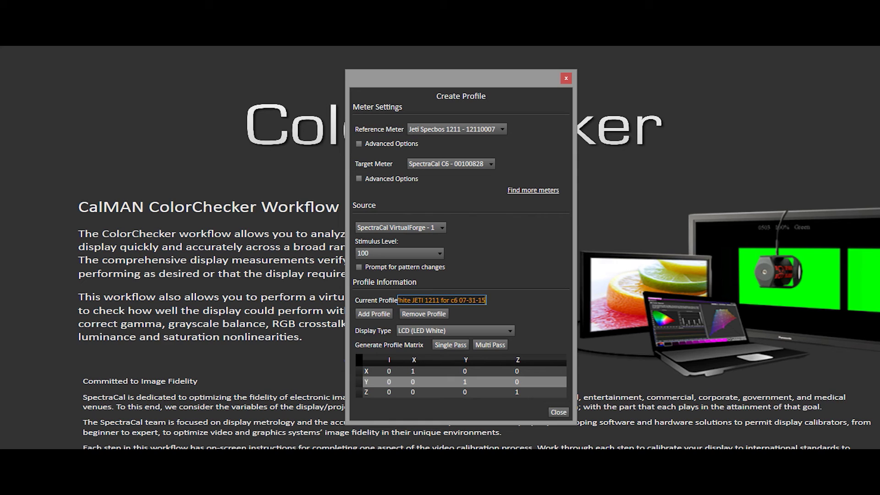
click(419, 330)
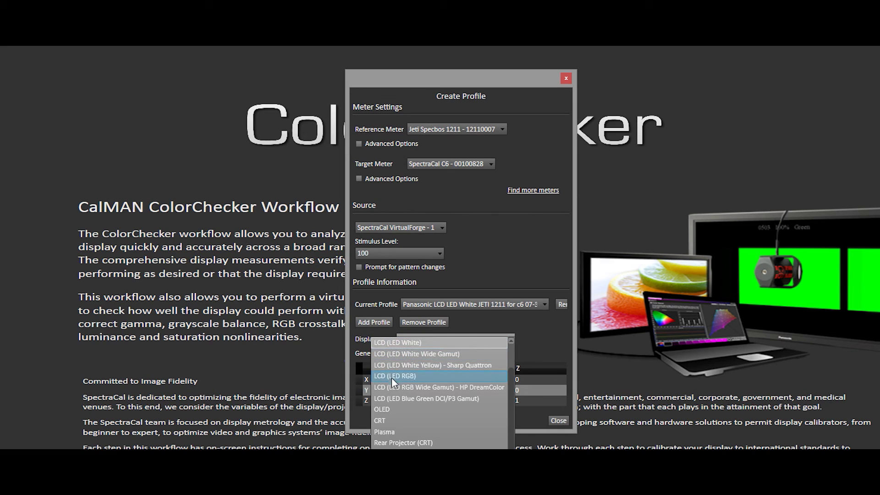
click(403, 345)
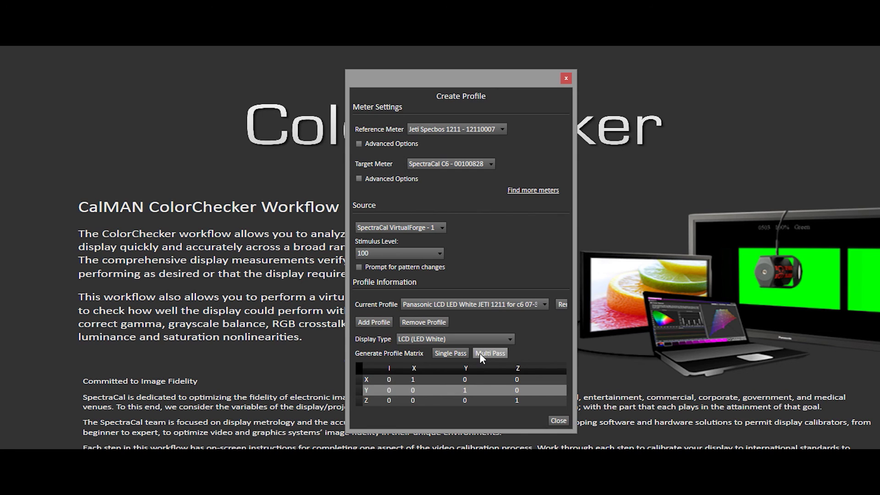
Run Multi Pass, confirming the Jeti Specbos then the SpectraCal C6 are ready to measure
click(480, 353)
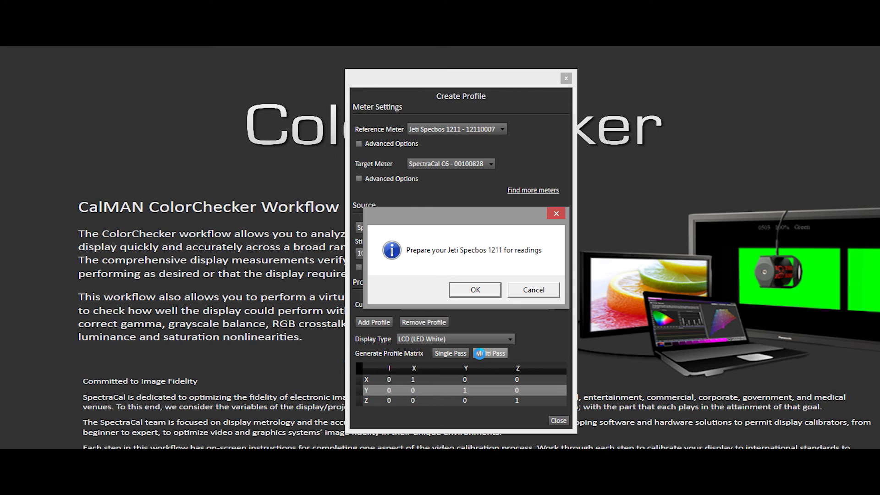
click(475, 290)
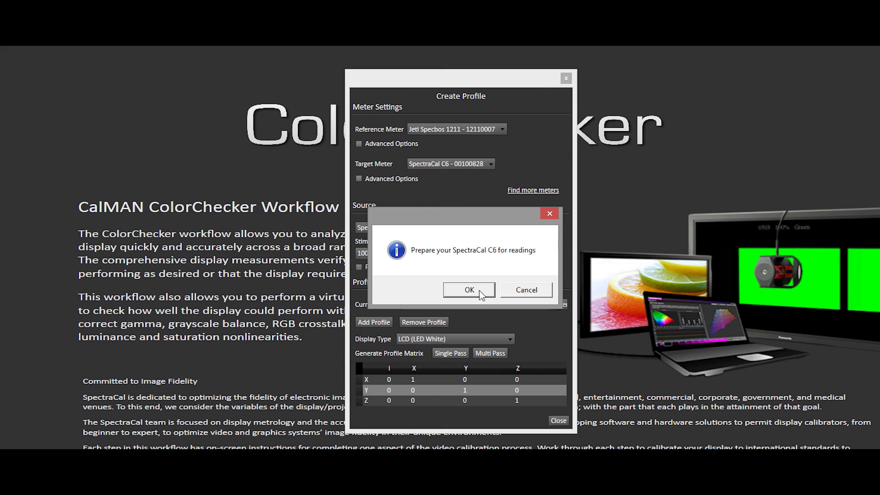
click(469, 290)
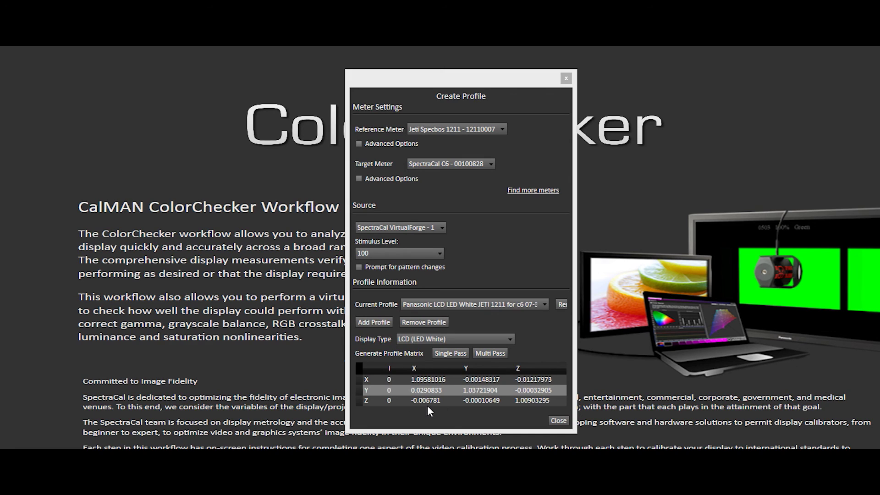
Close Create Profile and open the SpectraCal C6 meter settings showing the new Panasonic profile
click(553, 420)
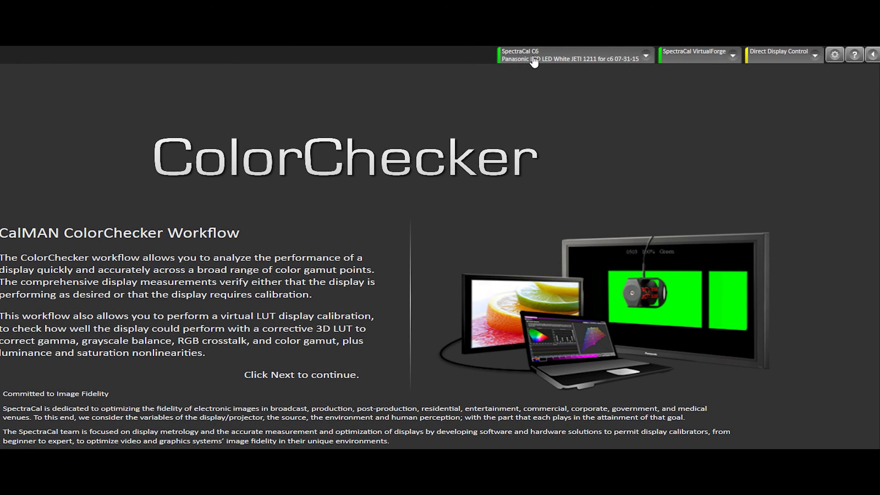
click(576, 63)
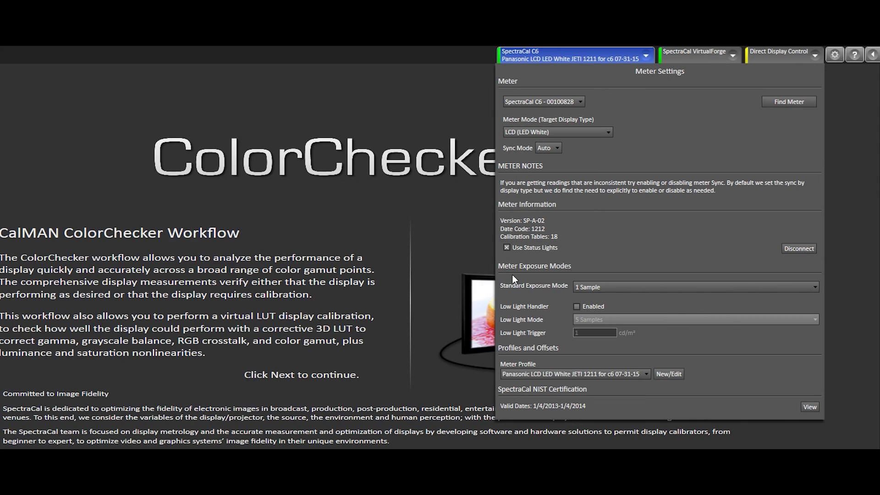
click(532, 373)
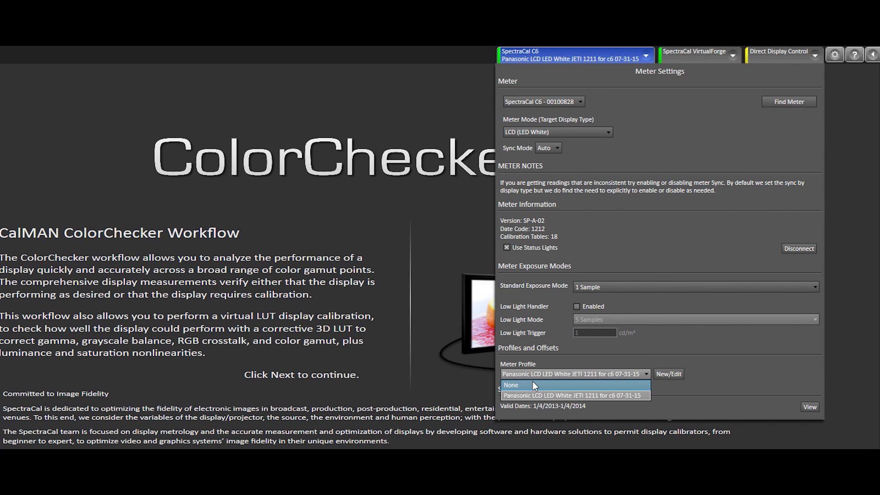
click(534, 386)
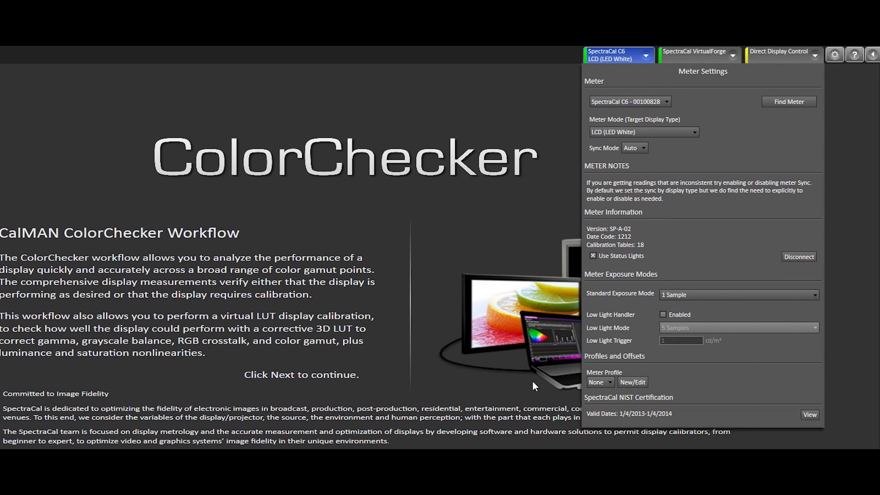
click(597, 381)
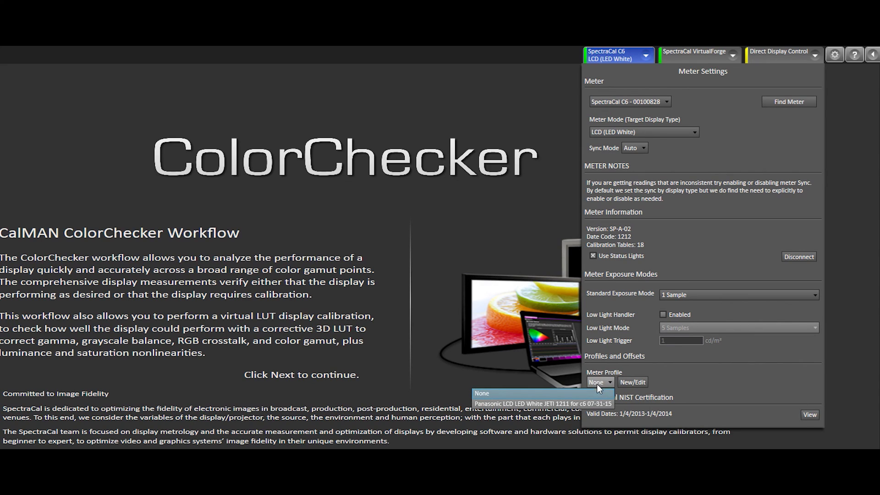
click(596, 404)
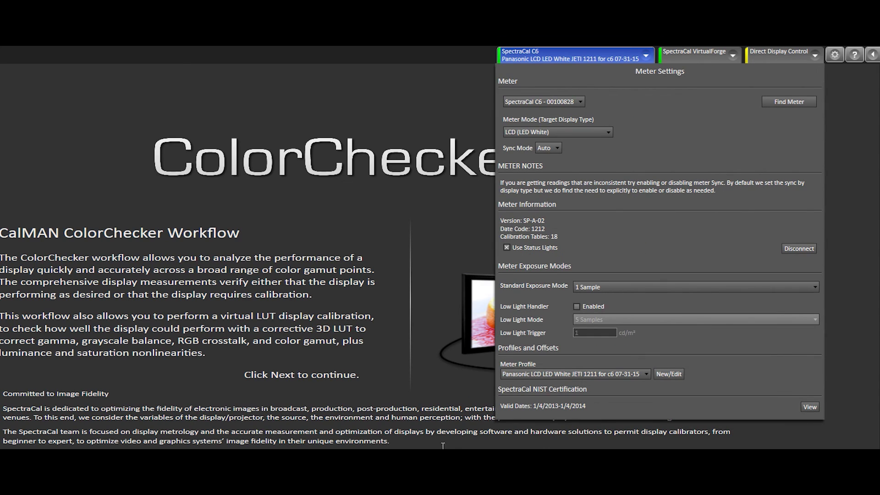